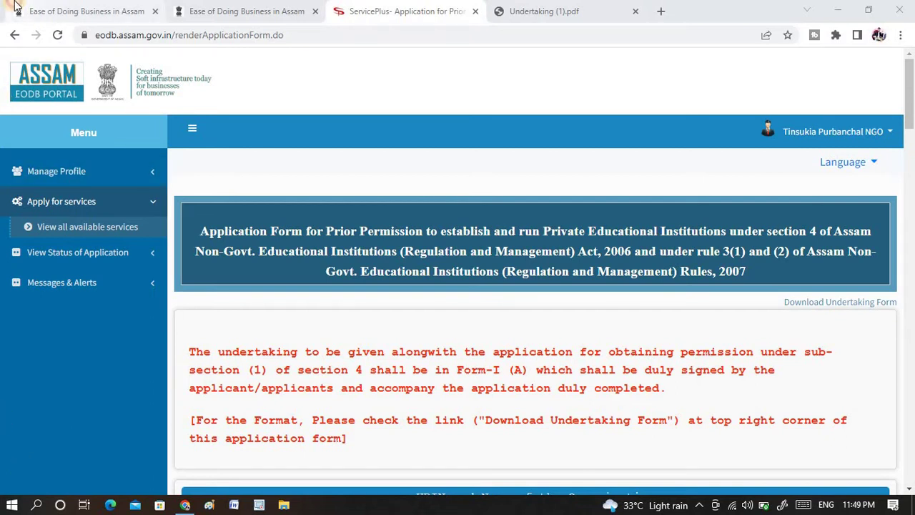
Review the procedure for applying for state licences and approvals on the EODB portal's Online Services page.
left_click(78, 11)
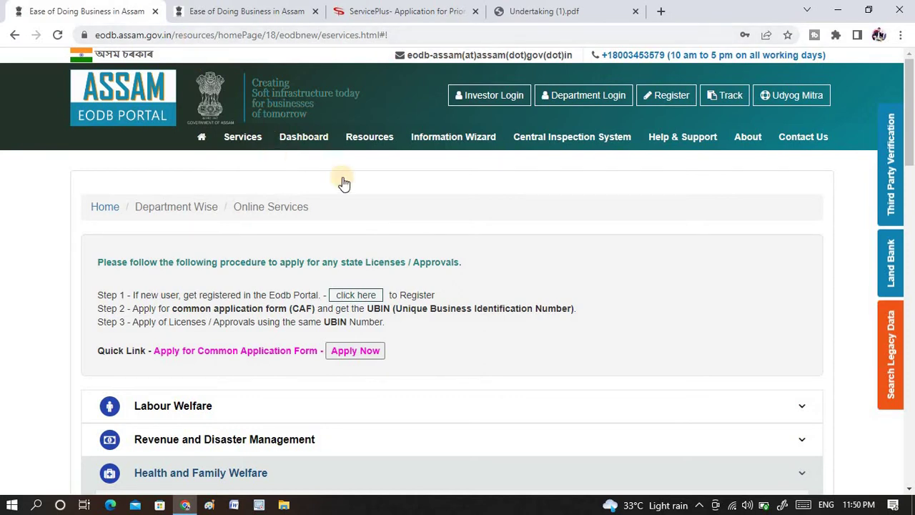
mouse_move(303, 139)
mouse_move(236, 139)
left_click(353, 359)
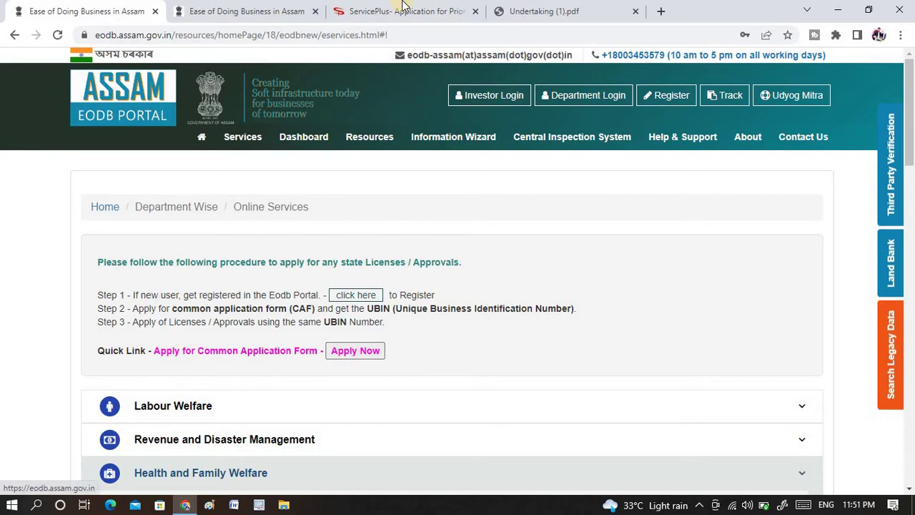
Examine the prior permission application form, including the UBIN field and the sections below it.
scroll(416, 389, "down", 3)
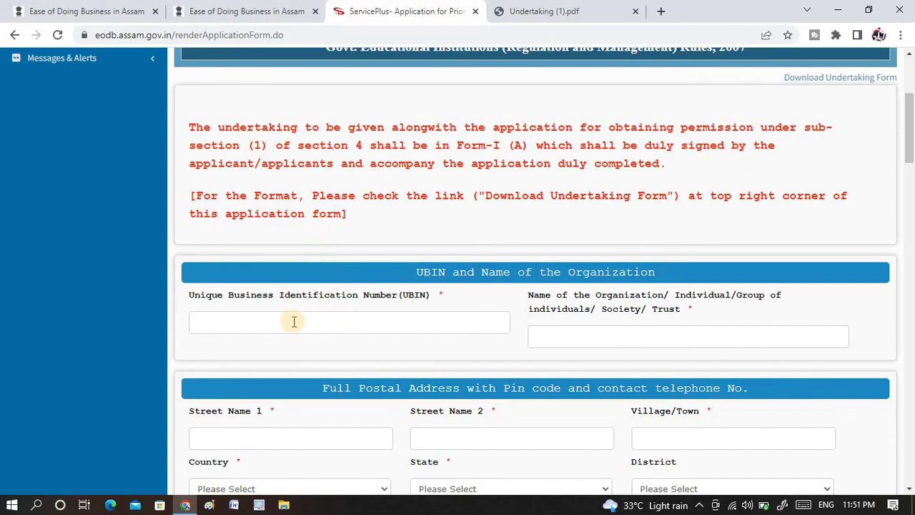
left_click(348, 321)
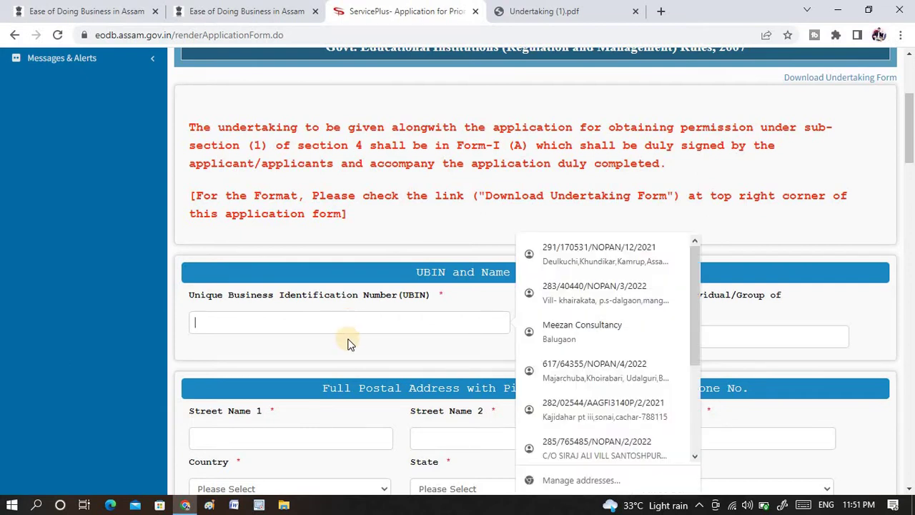
left_click(348, 321)
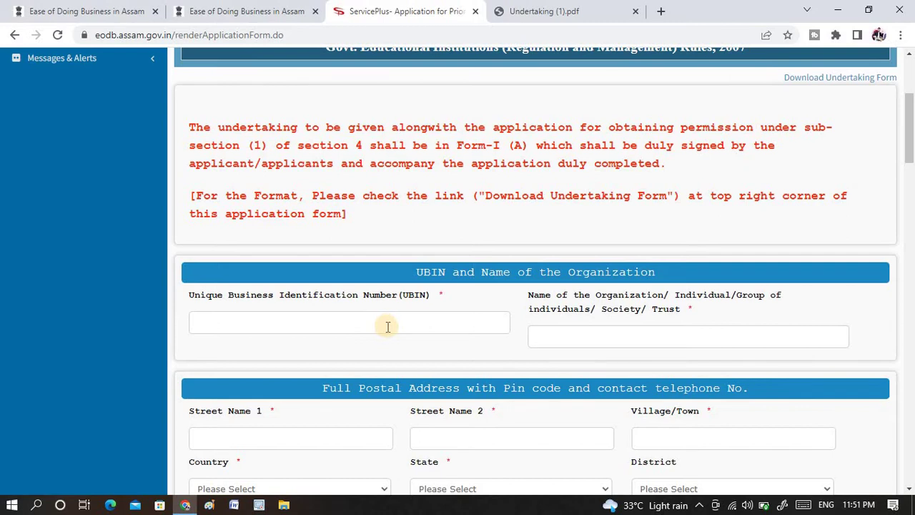
scroll(387, 326, "down", 3)
scroll(386, 327, "down", 5)
scroll(387, 327, "down", 8)
scroll(387, 327, "up", 14)
scroll(386, 327, "up", 5)
scroll(387, 326, "down", 3)
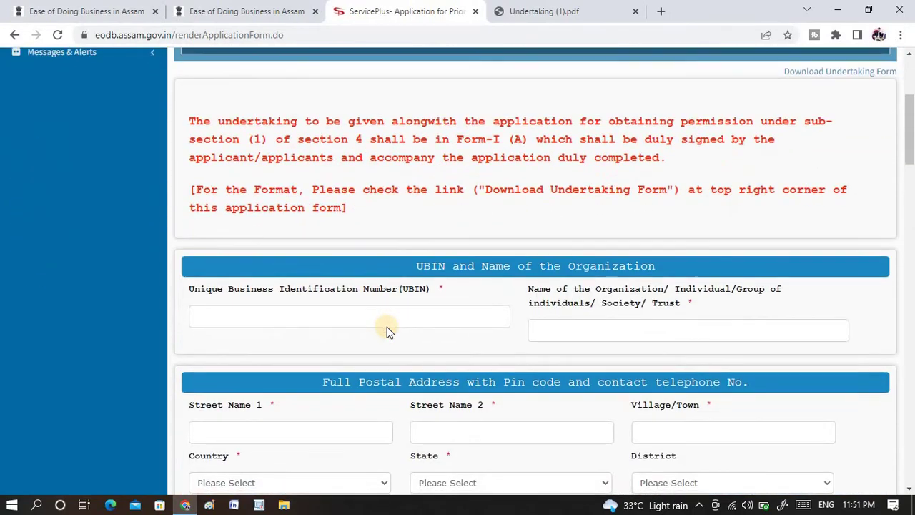
Review the Common Application Form quick link and the investor login choices, closing the login selection without choosing a service type.
left_click(115, 8)
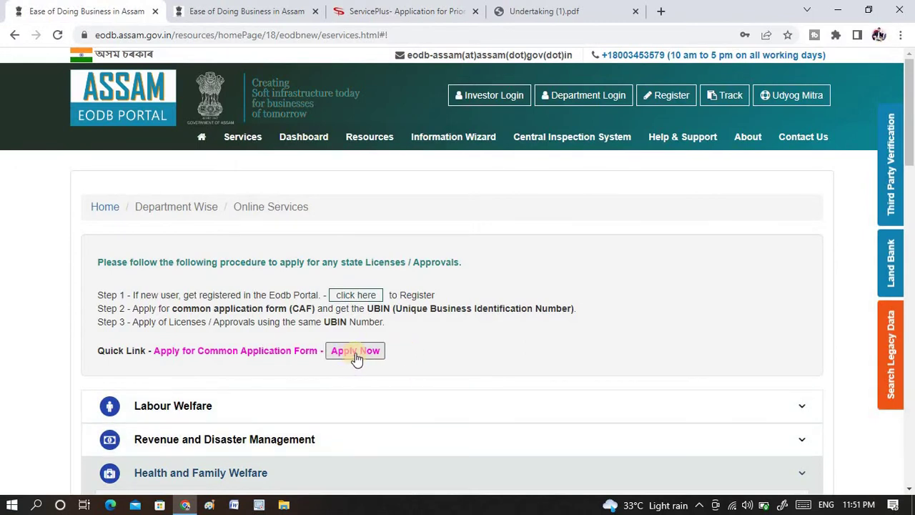
left_click(342, 359)
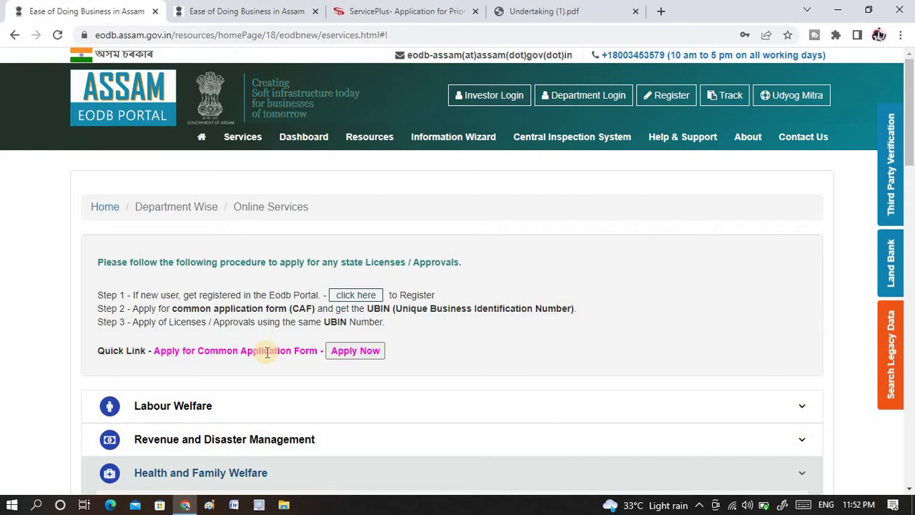
left_click(289, 6)
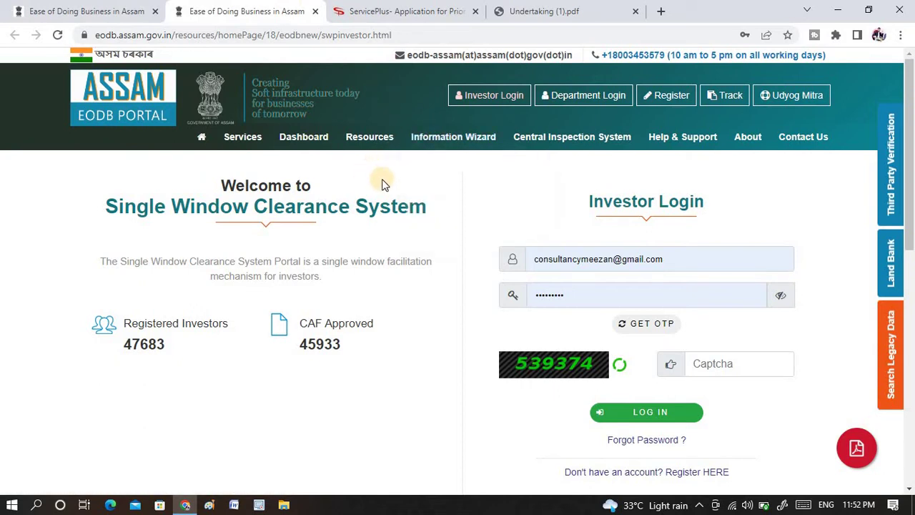
left_click(478, 96)
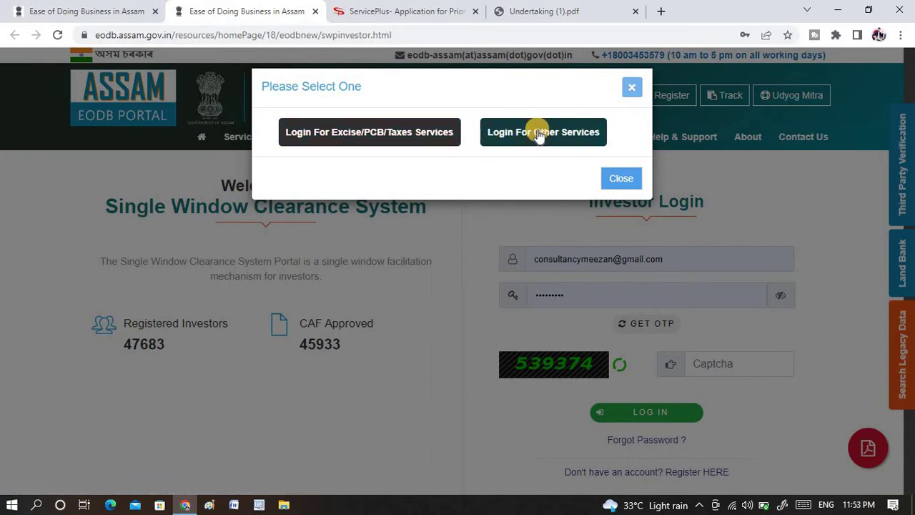
left_click(629, 91)
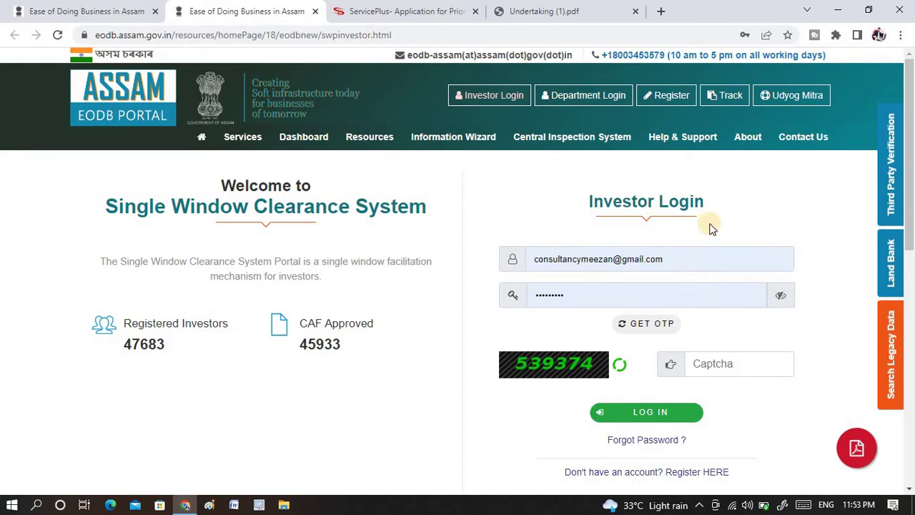
Check the new-user registration link on the Online Services page and return to the Investor Login page.
left_click(85, 10)
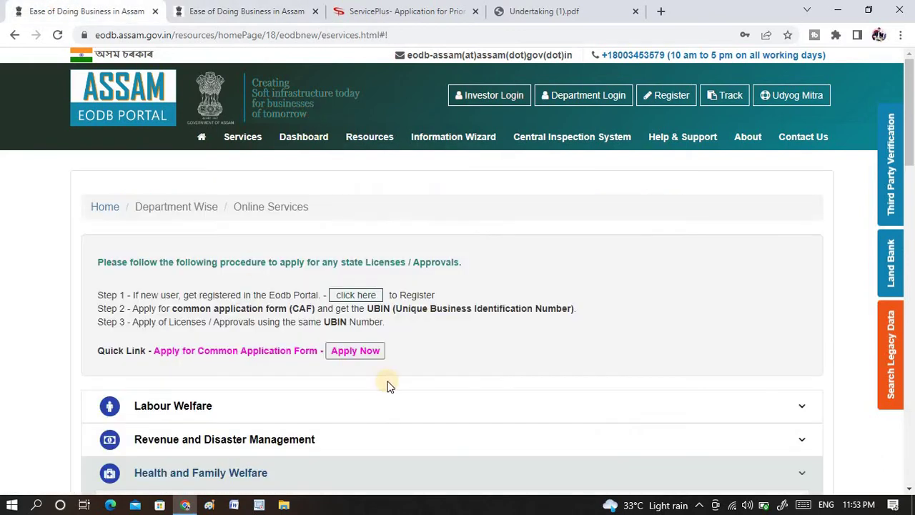
left_click(377, 293)
left_click(269, 6)
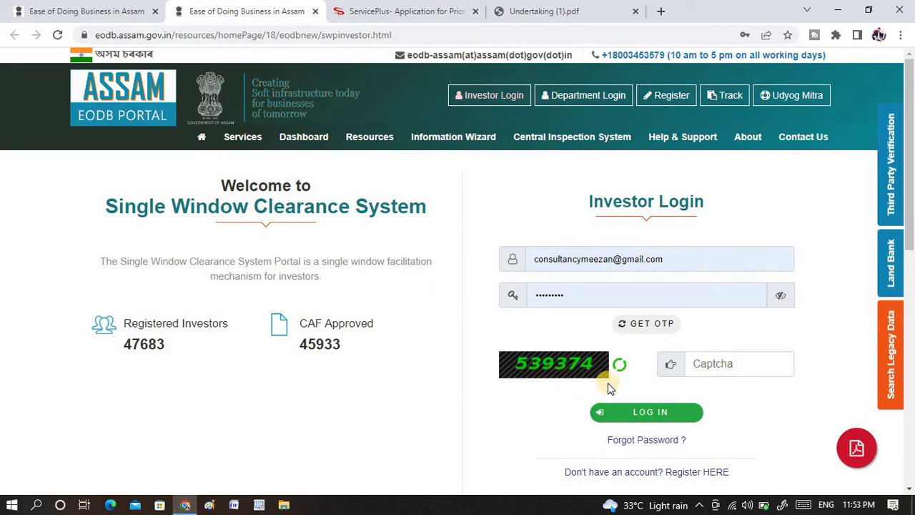
Open the list of all available services from the applicant account and search it for "education".
left_click(400, 10)
scroll(400, 206, "up", 3)
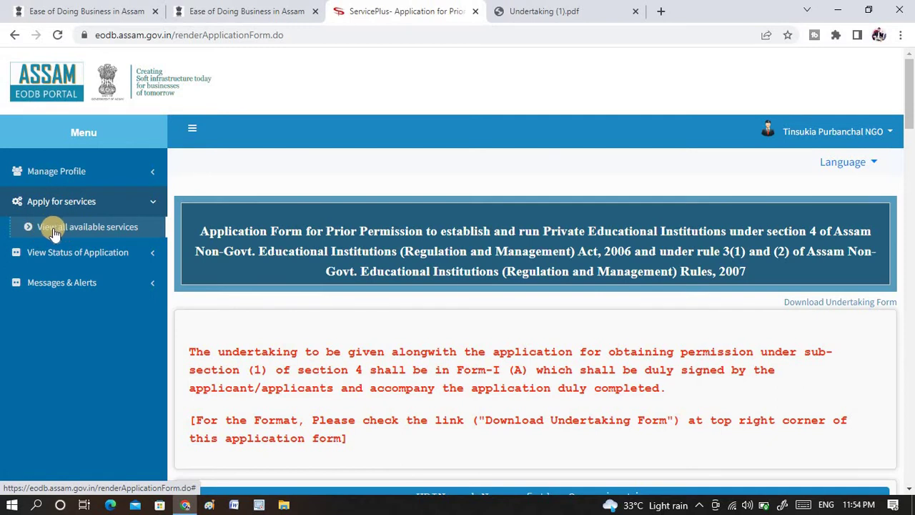
left_click(94, 230)
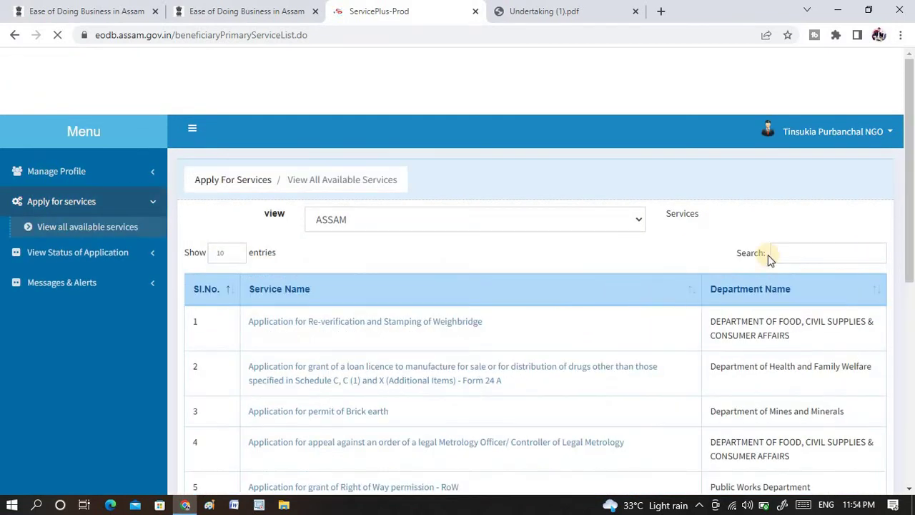
left_click(800, 253)
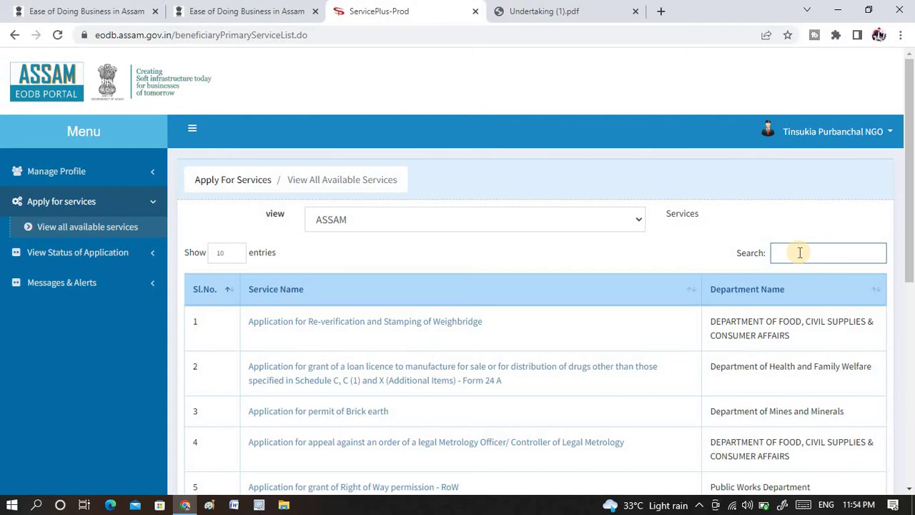
type("educ")
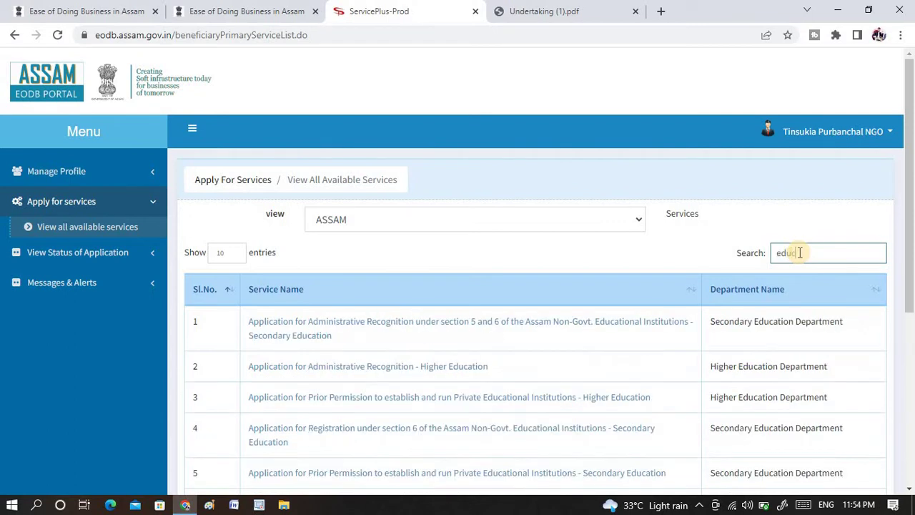
type("ation")
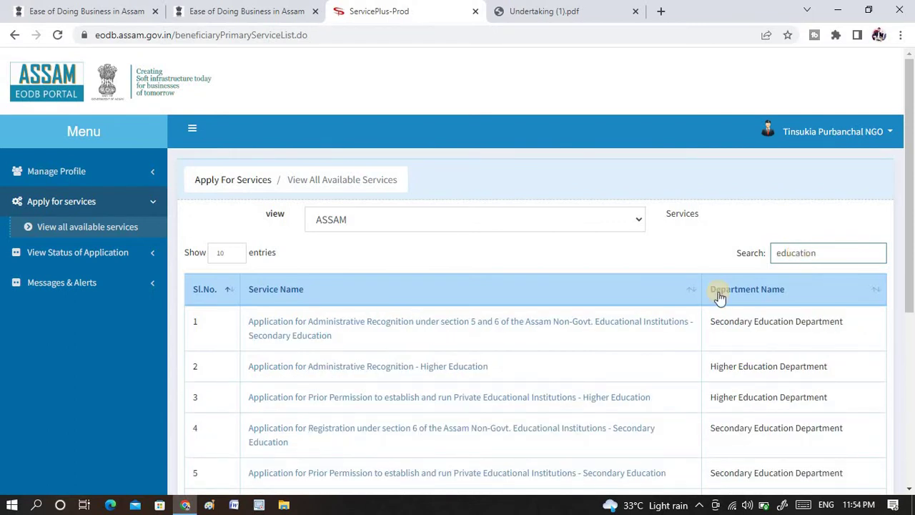
scroll(592, 364, "down", 4)
scroll(592, 364, "up", 2)
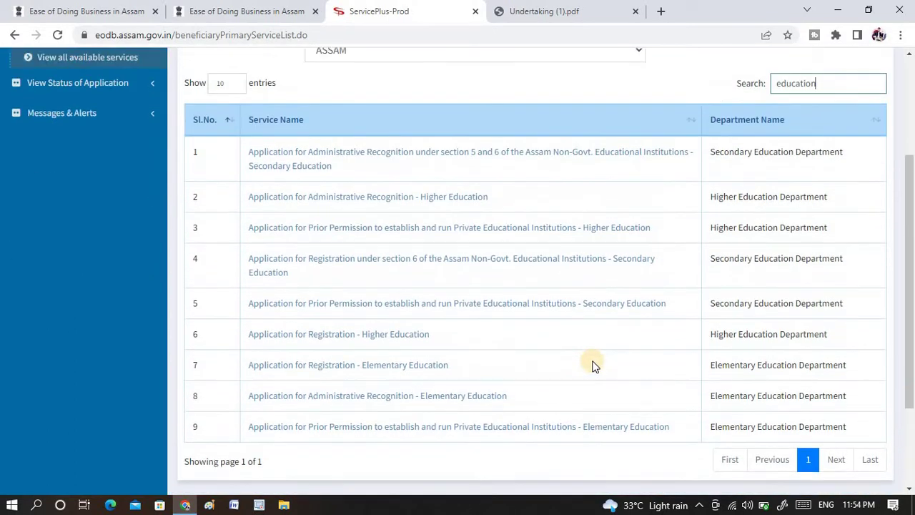
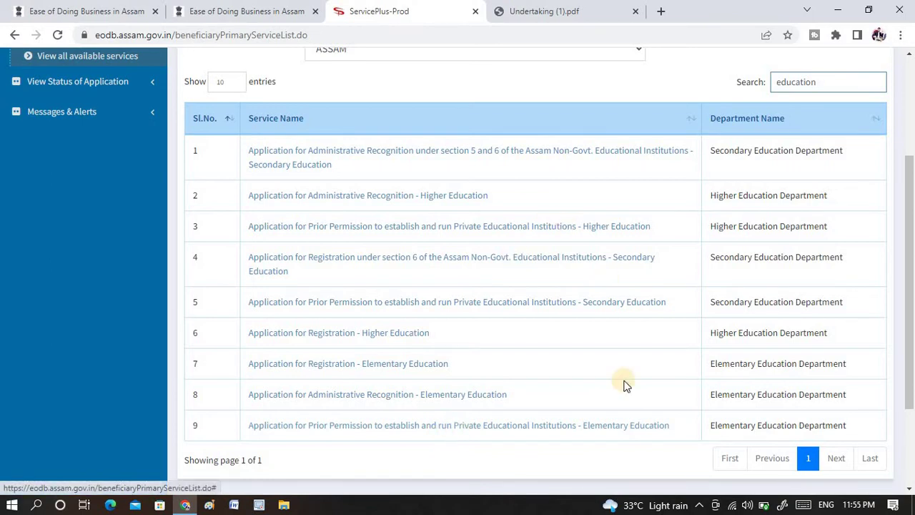
Open the prior permission service for private Elementary Education institutions and review its Undertaking template, Form-IA.
left_click(479, 430)
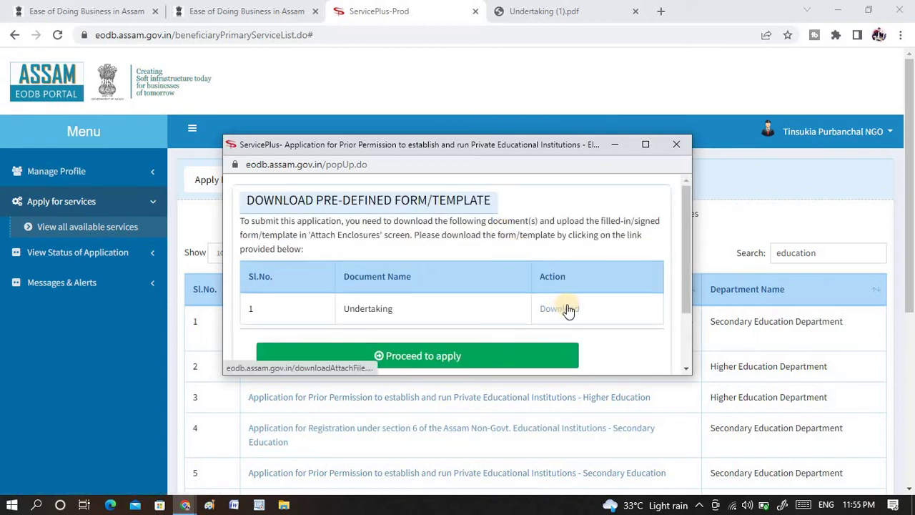
left_click(561, 308)
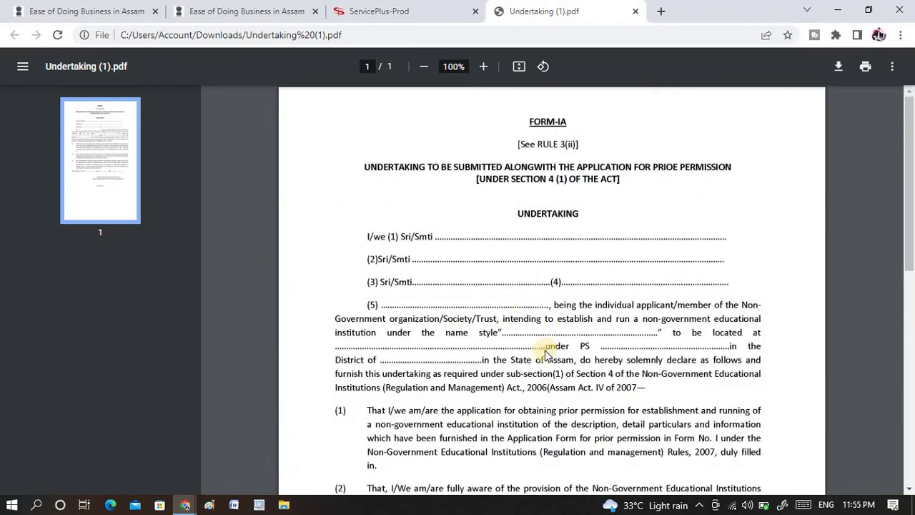
scroll(552, 331, "down", 3)
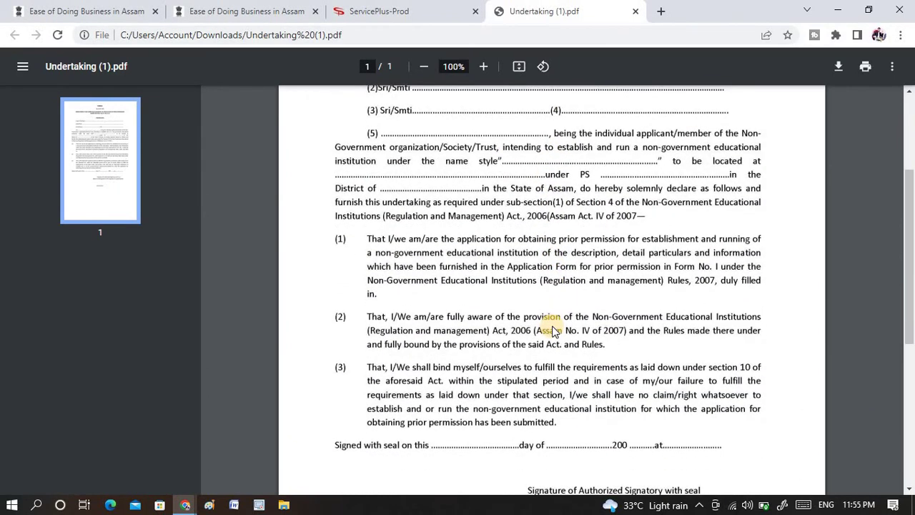
scroll(553, 331, "down", 2)
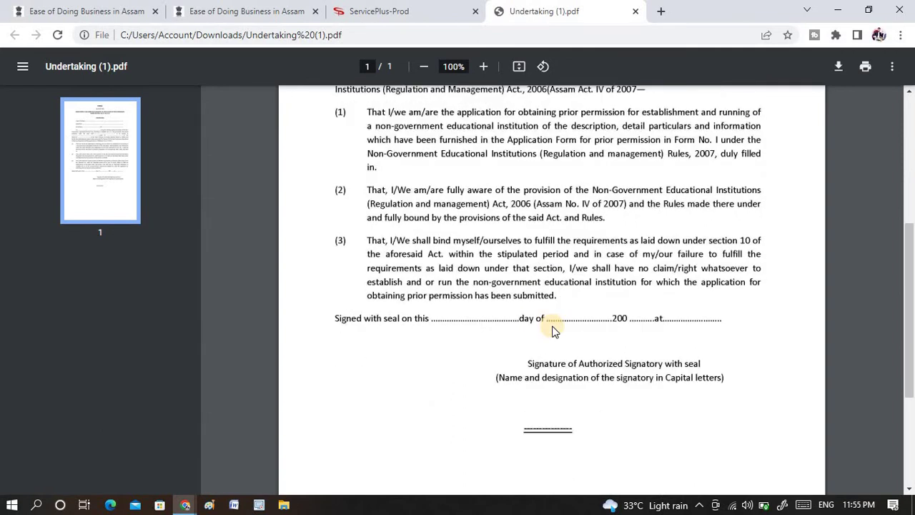
scroll(553, 331, "up", 3)
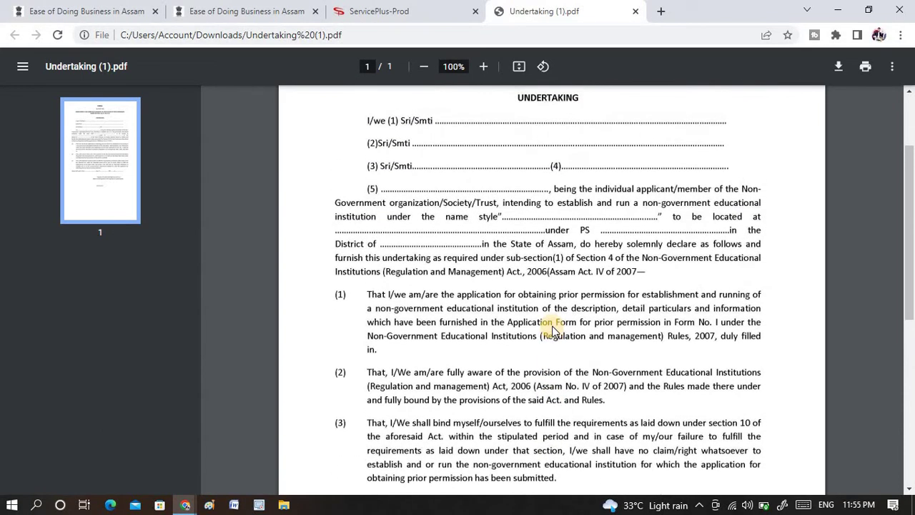
scroll(553, 331, "up", 2)
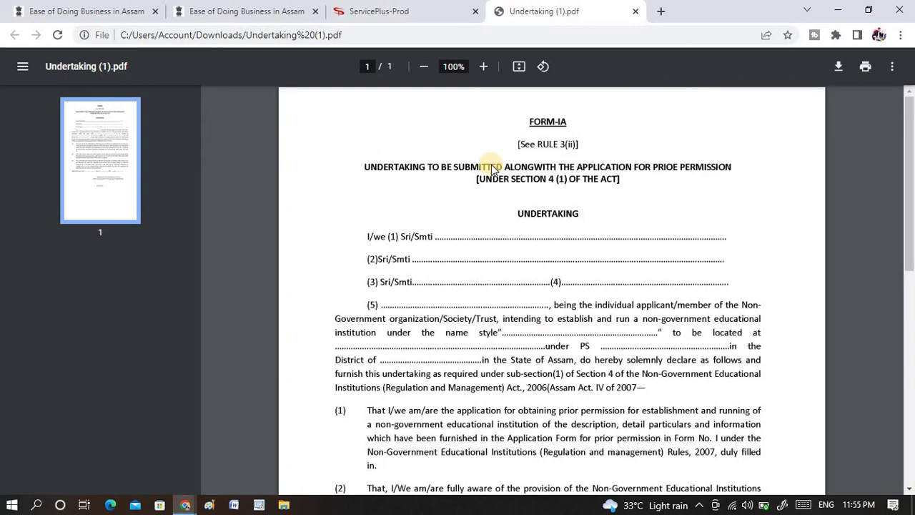
Return to the service's pre-defined form window and proceed to the application form.
left_click(416, 6)
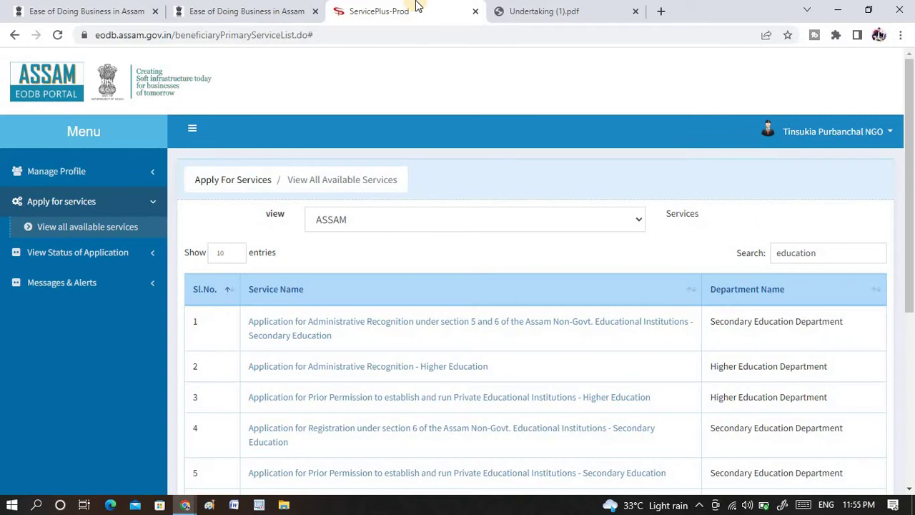
left_click(183, 505)
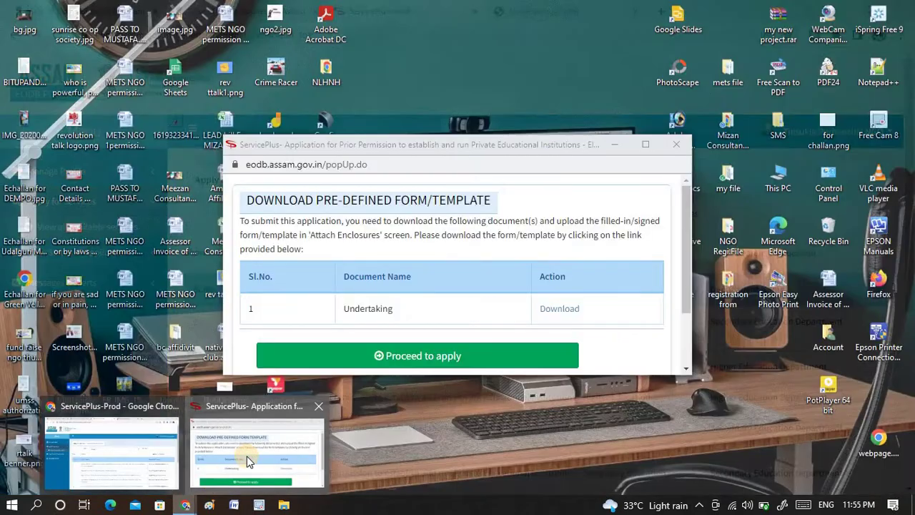
left_click(248, 461)
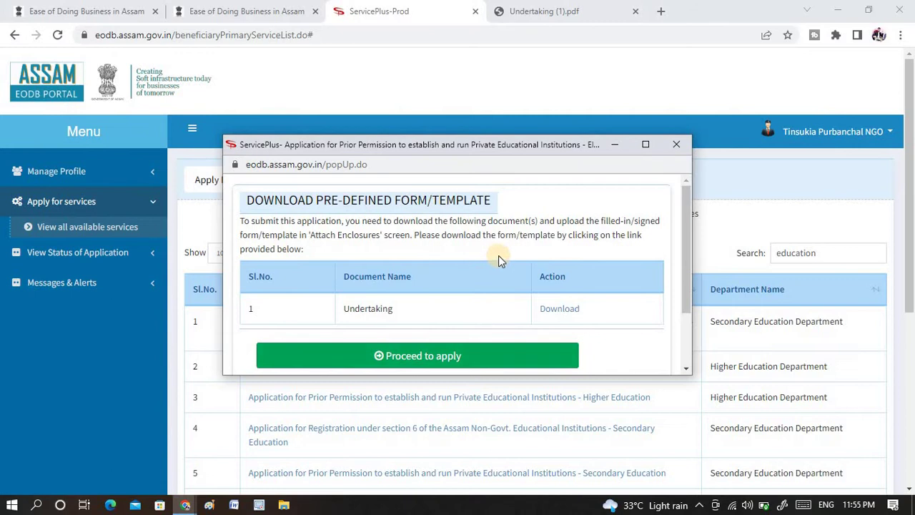
left_click(399, 354)
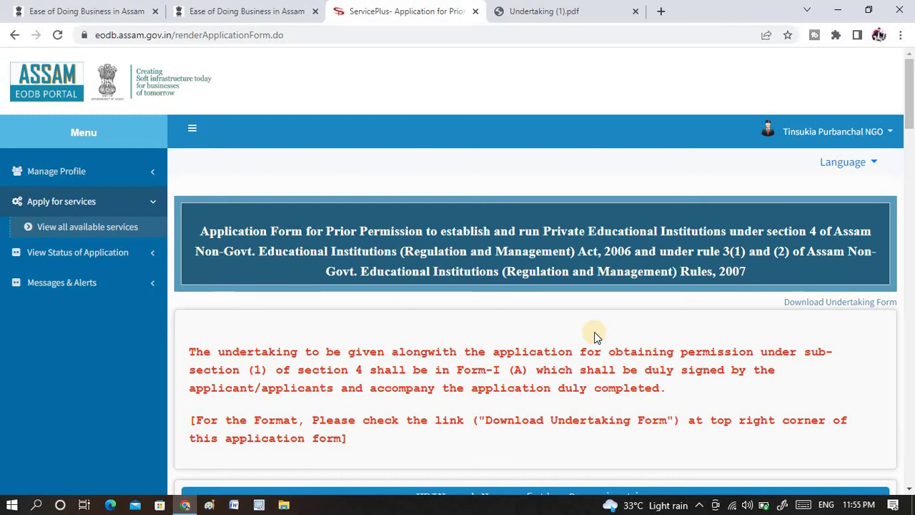
Examine the application form's UBIN and organization name, postal address, member details and initial business details fields.
scroll(594, 332, "down", 2)
scroll(594, 331, "down", 2)
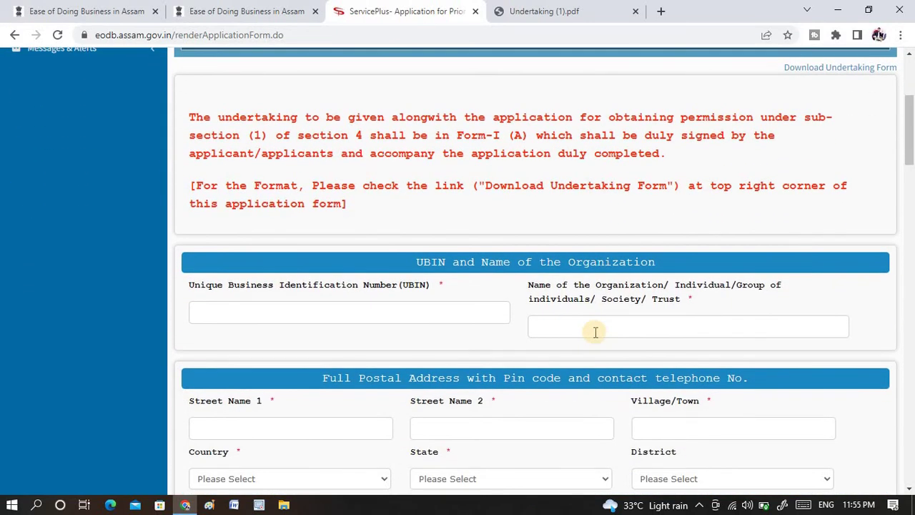
scroll(594, 332, "down", 1)
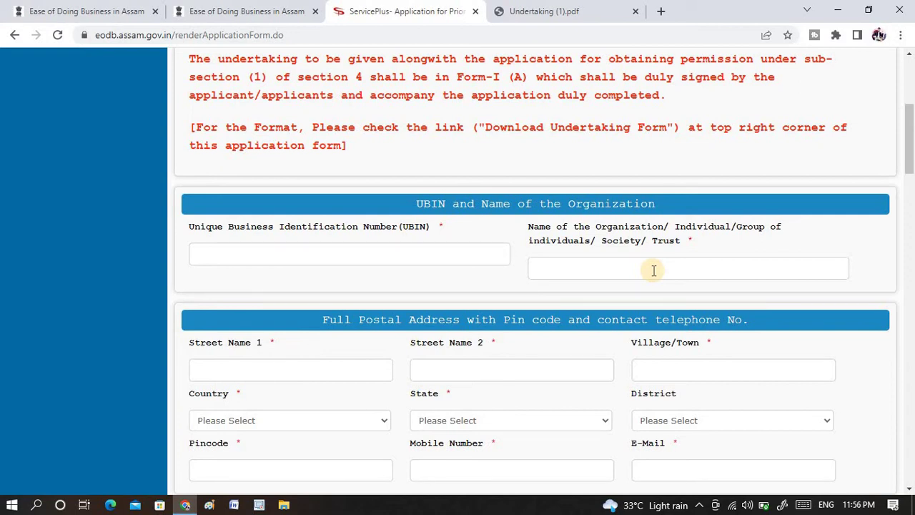
left_click(624, 243)
left_click(644, 246)
scroll(584, 281, "down", 2)
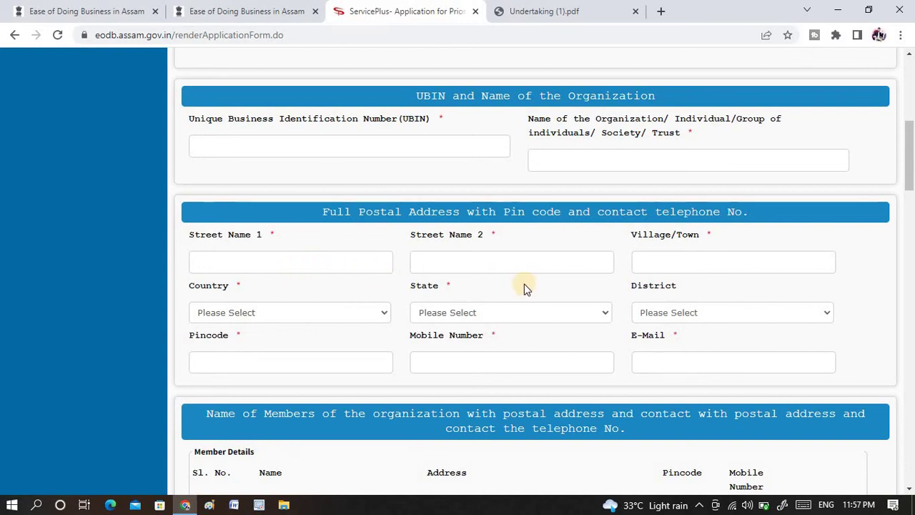
scroll(523, 286, "down", 2)
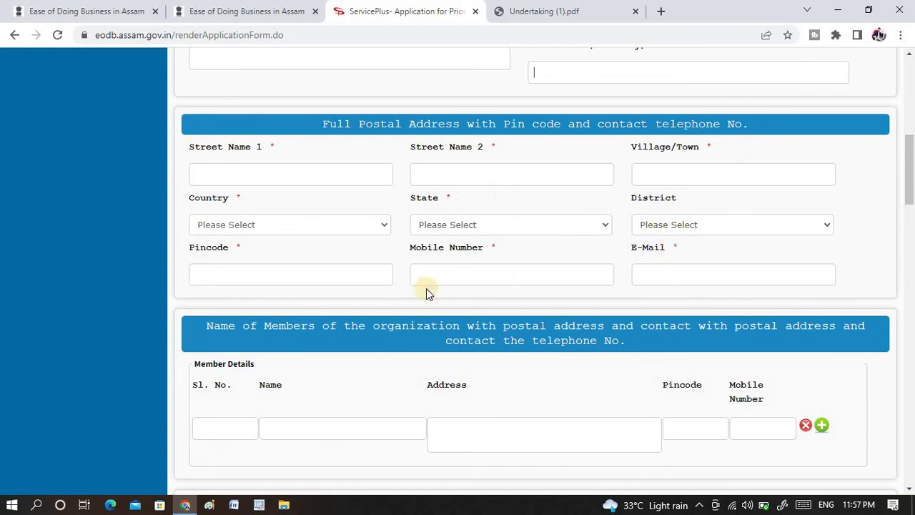
scroll(504, 229, "down", 4)
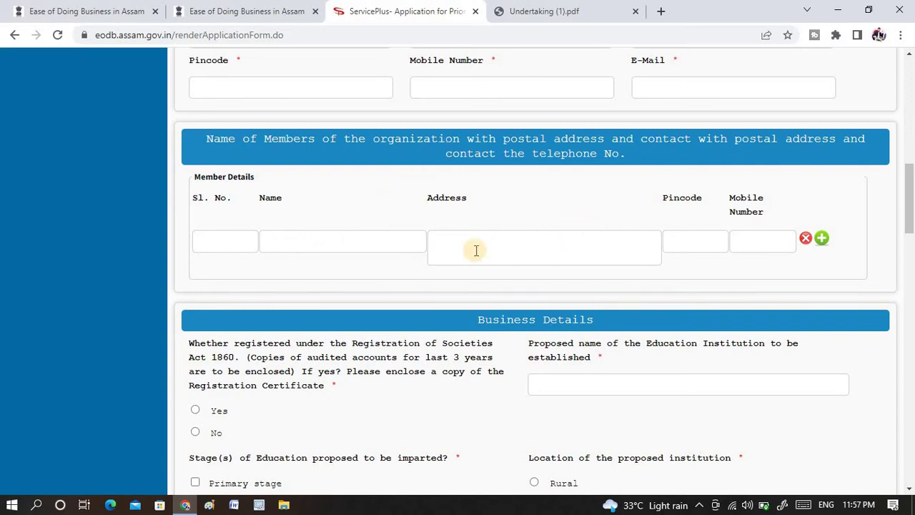
Examine the Business Details fields covering society registration, institution name, education stages, location, neighbouring institutions, land measurement and status, and management scheme.
scroll(609, 246, "down", 3)
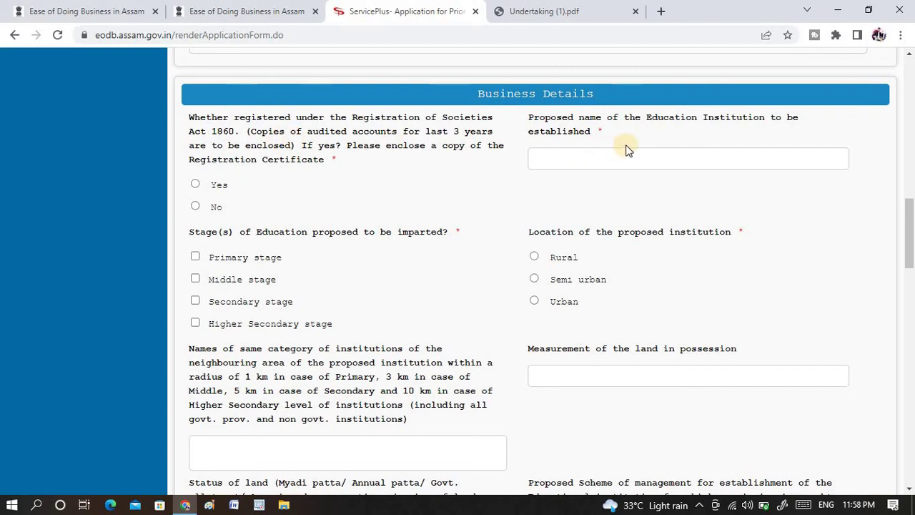
left_click(608, 160)
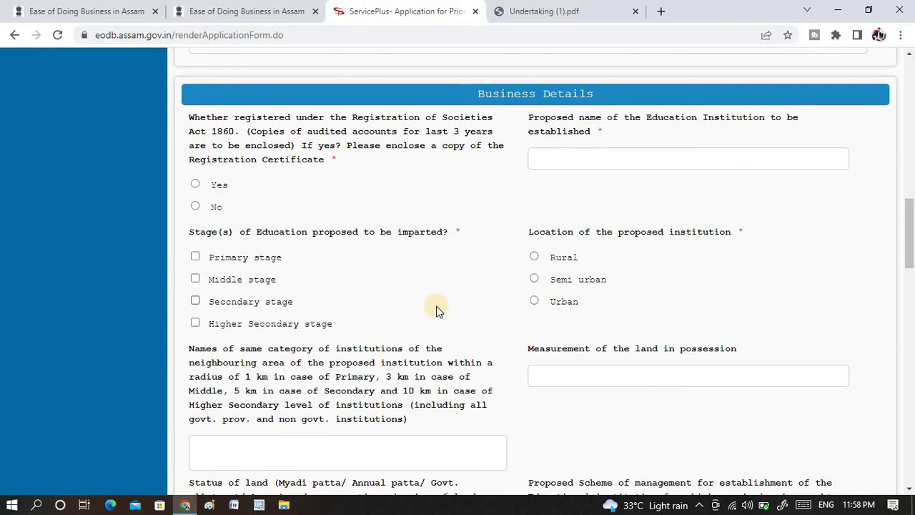
scroll(436, 308, "down", 3)
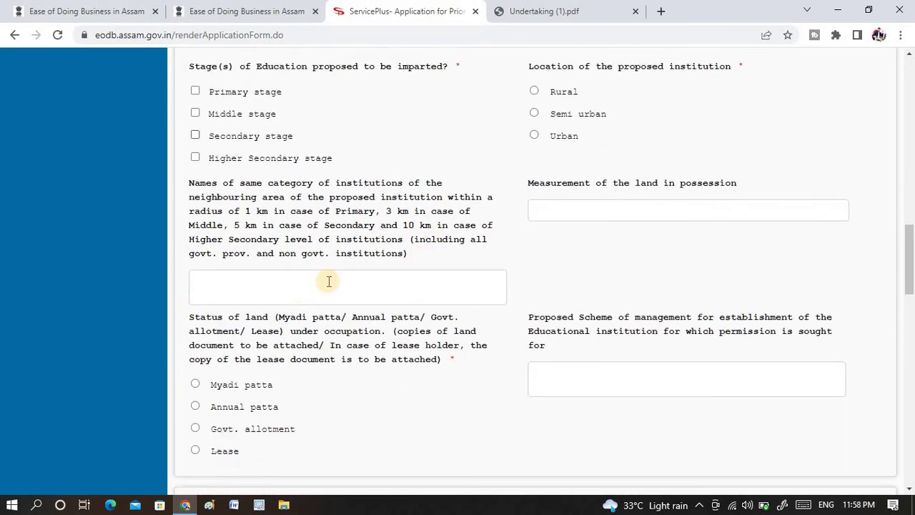
left_click(303, 272)
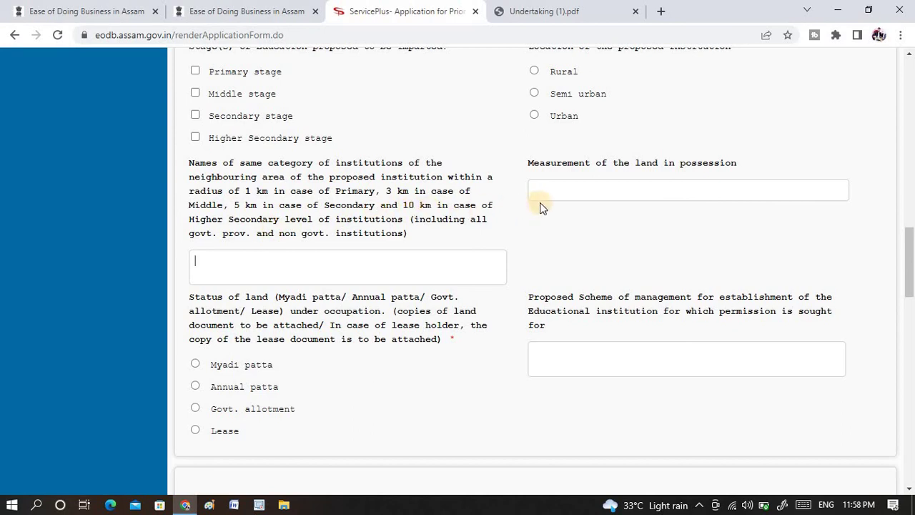
left_click(562, 198)
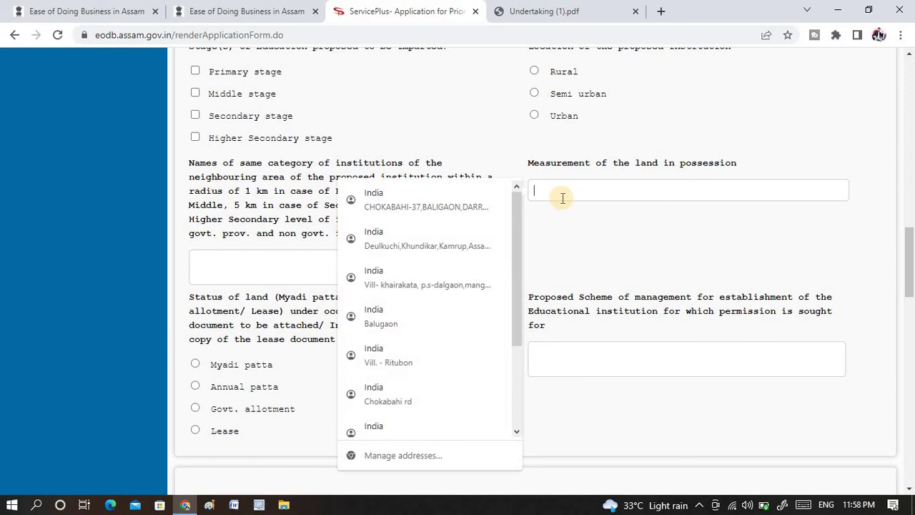
left_click(541, 249)
scroll(543, 254, "down", 1)
scroll(543, 254, "down", 2)
left_click(623, 174)
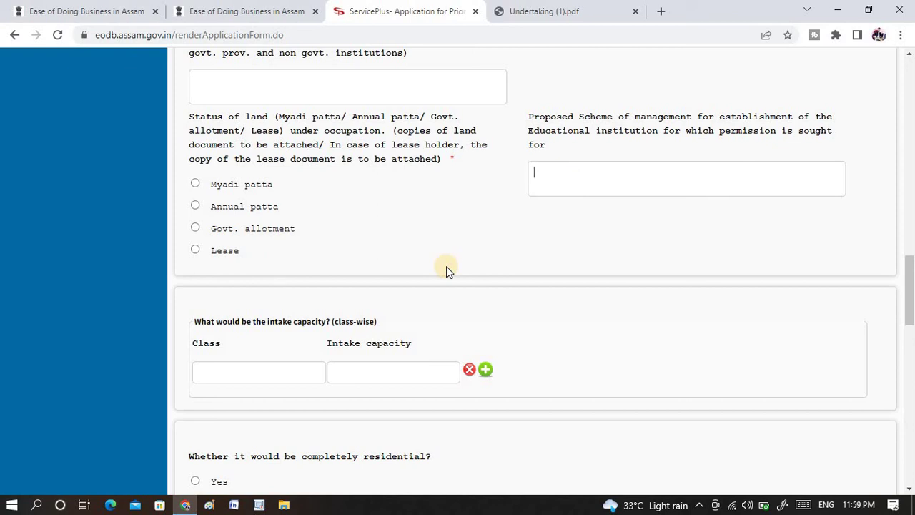
Examine the class-wise intake capacity table and the residential, non-residential and semi-residential questions with their transport and hostel fields.
scroll(300, 191, "down", 3)
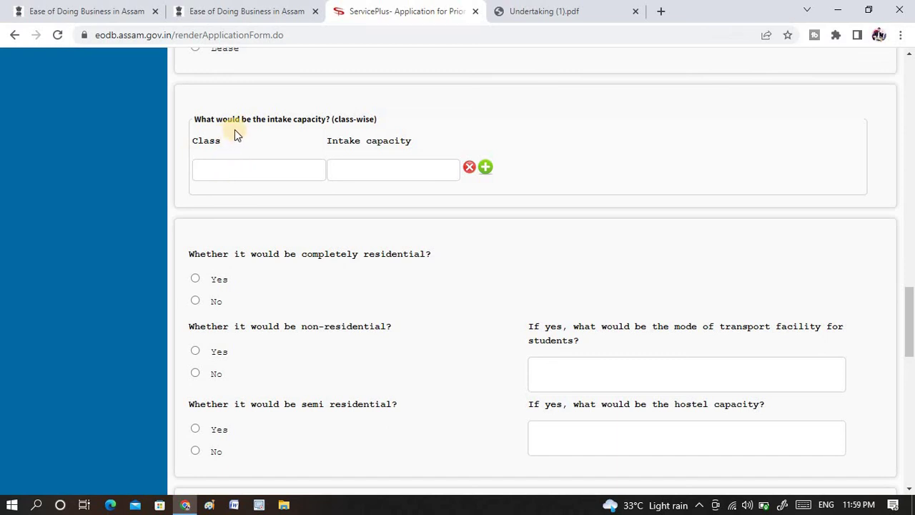
left_click(265, 163)
left_click(400, 173)
scroll(360, 289, "down", 2)
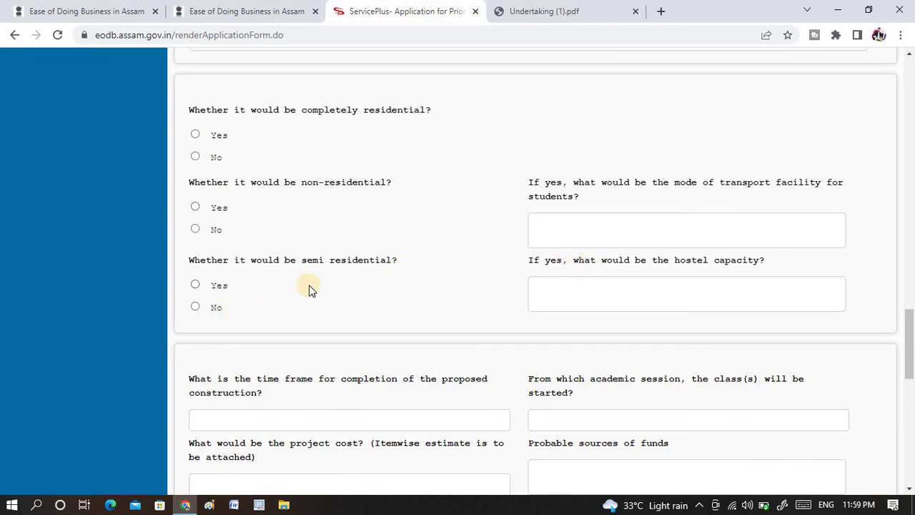
Examine the construction time frame, academic session and funding fields, then the declaration, office selection, word verification and submission options.
scroll(309, 284, "down", 3)
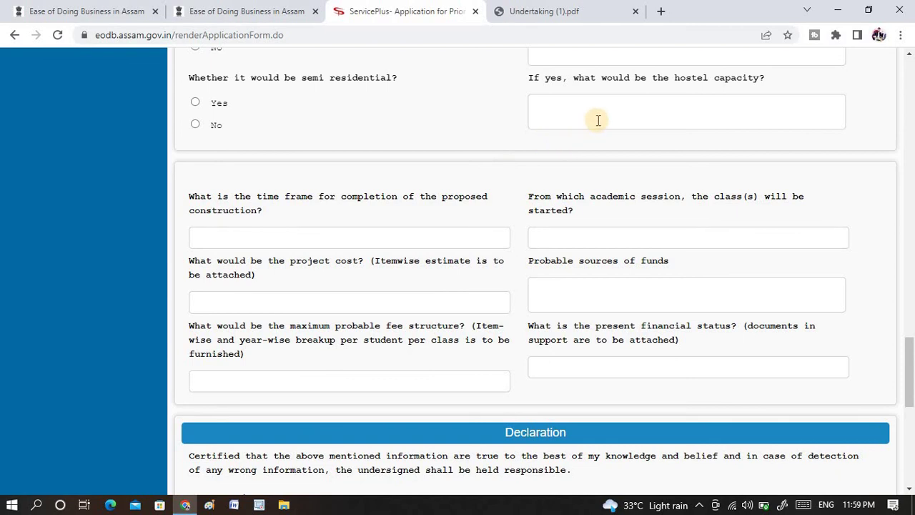
left_click(312, 246)
scroll(433, 259, "down", 2)
scroll(433, 258, "down", 2)
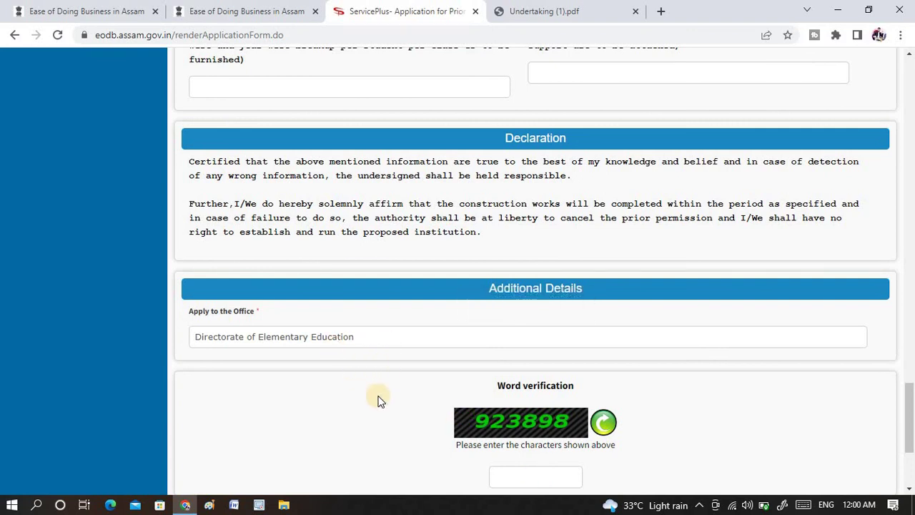
scroll(380, 400, "down", 2)
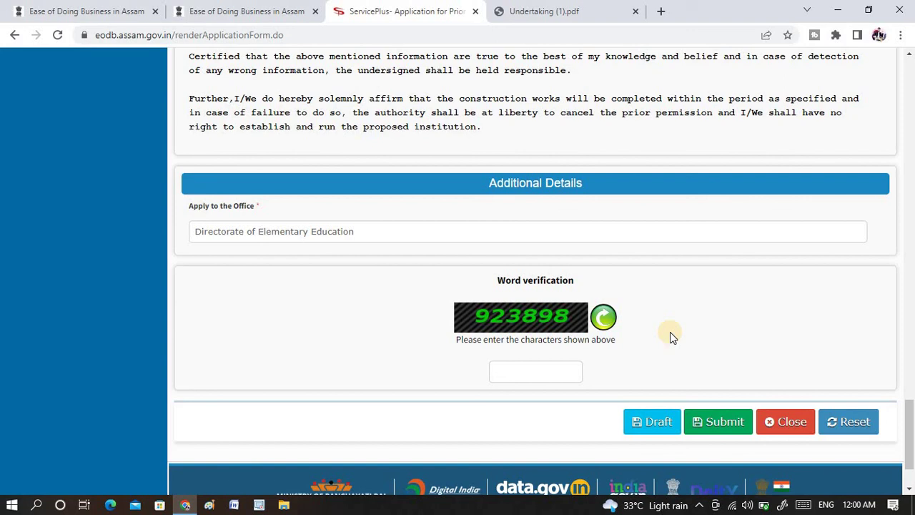
Look back over the application form from its end up to the title and undertaking instructions.
scroll(670, 332, "up", 15)
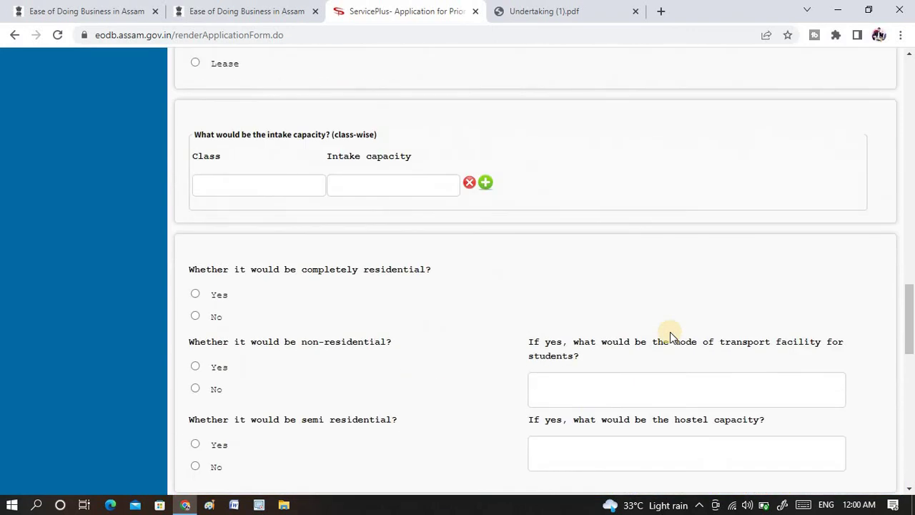
scroll(670, 336, "up", 1)
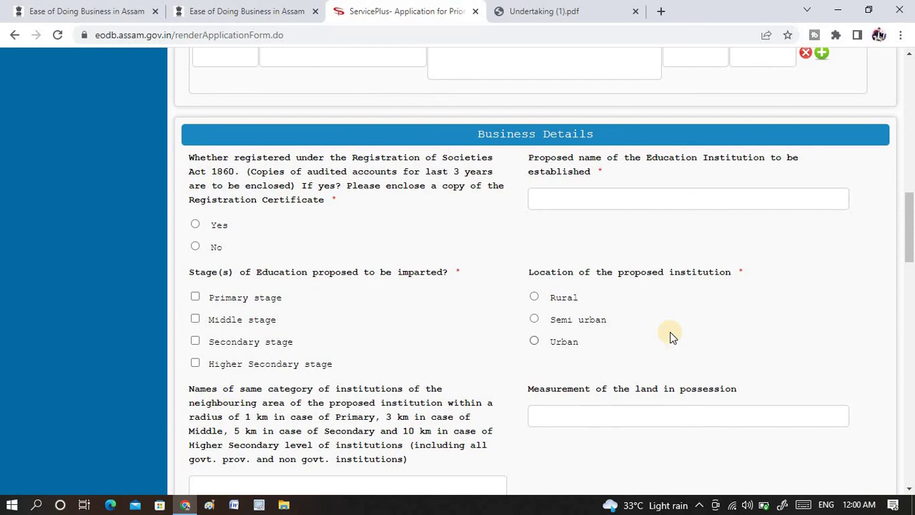
scroll(670, 332, "up", 10)
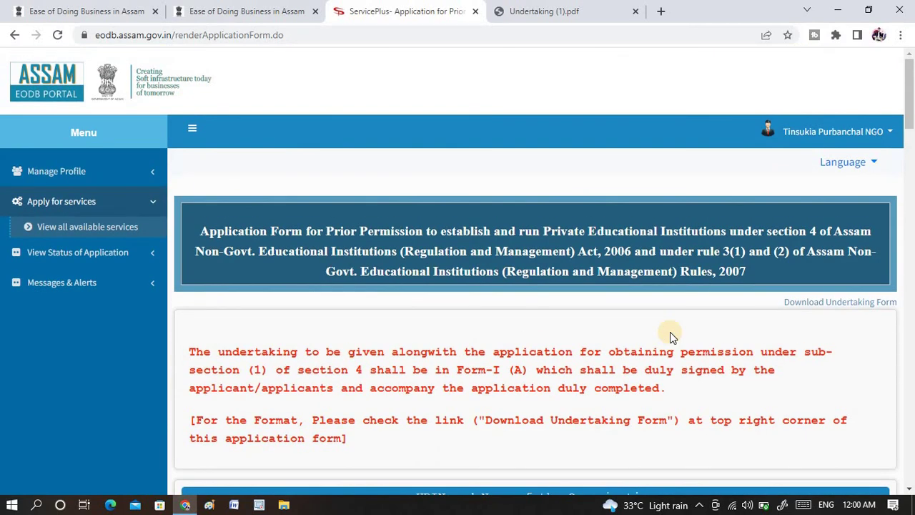